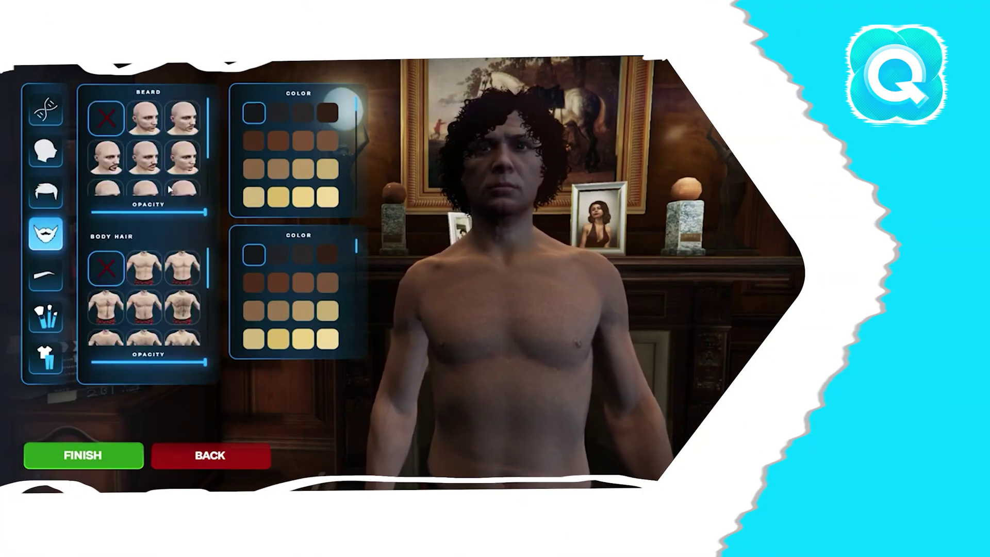
Switch the character creator sidebar to the eyebrow options
left_click(43, 280)
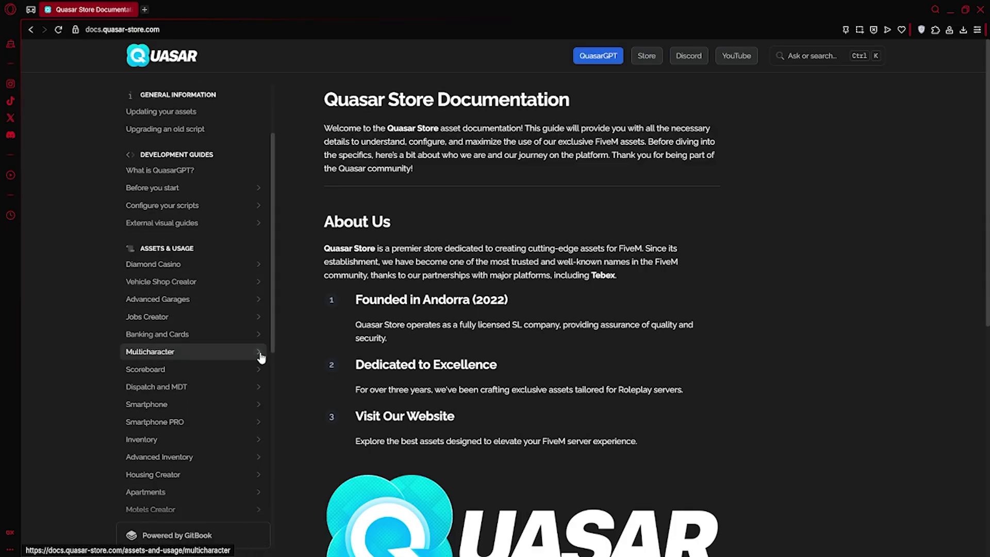
Follow the Multicharacter installation guide to the Cfx.re Granted Assets search
left_click(260, 355)
left_click(193, 372)
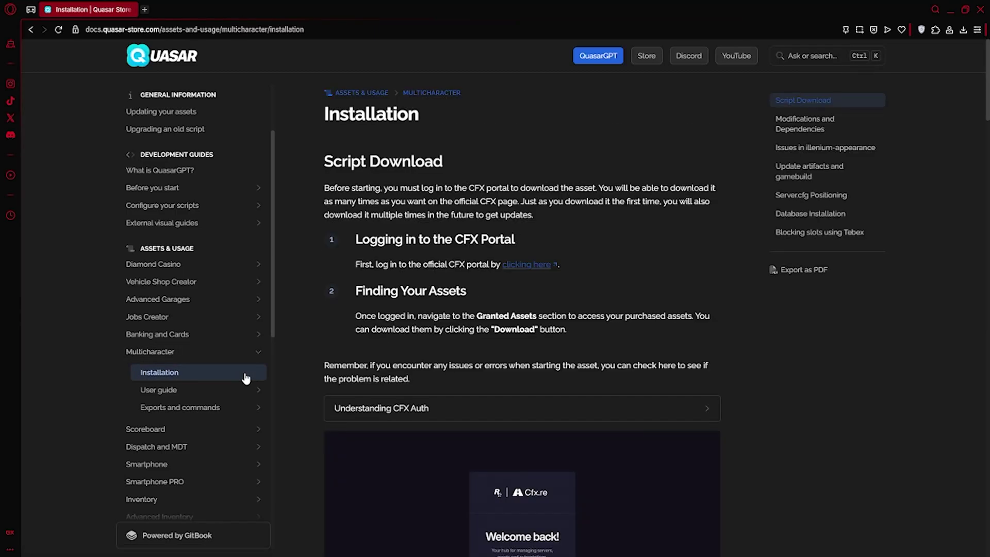
left_click(526, 264)
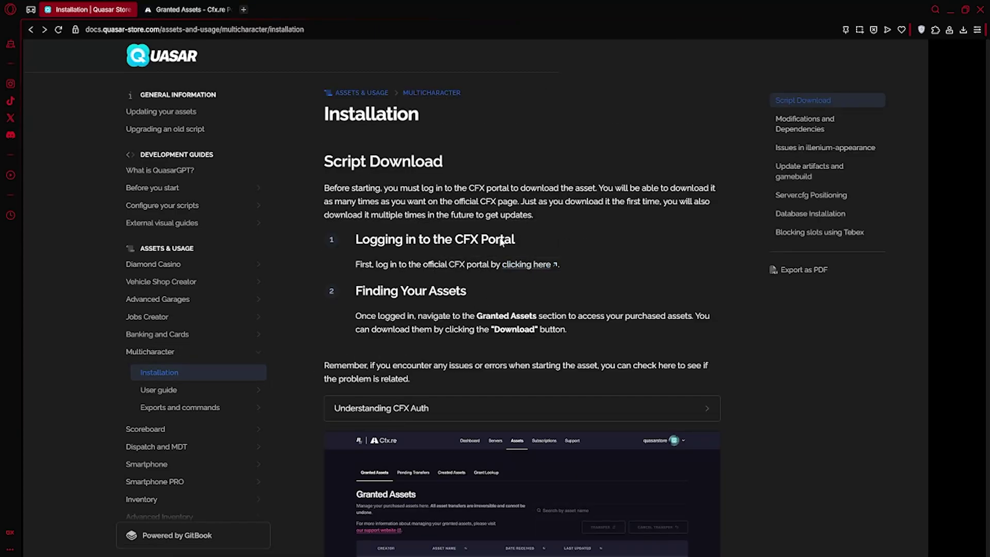
left_click(198, 10)
left_click(157, 232)
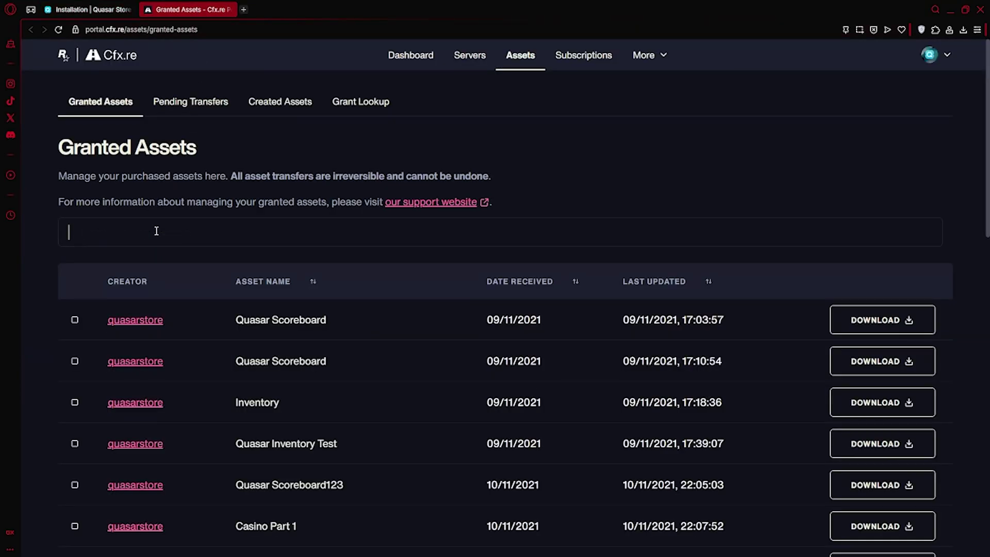
type("multicharac")
type("ter")
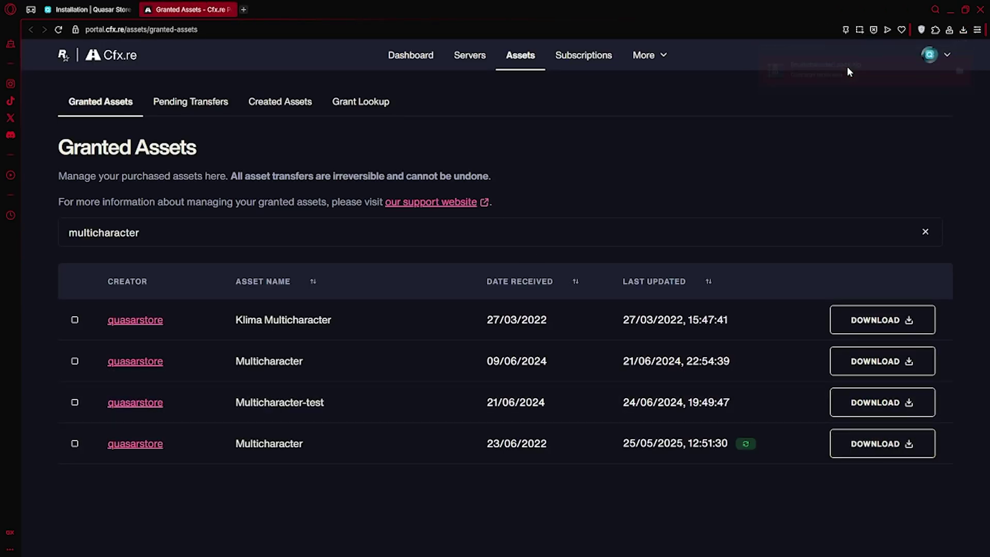
Create a [multicharacter] folder in Server > txData > ESXLegacy_333199.base > resources
left_click(950, 10)
double_click(74, 17)
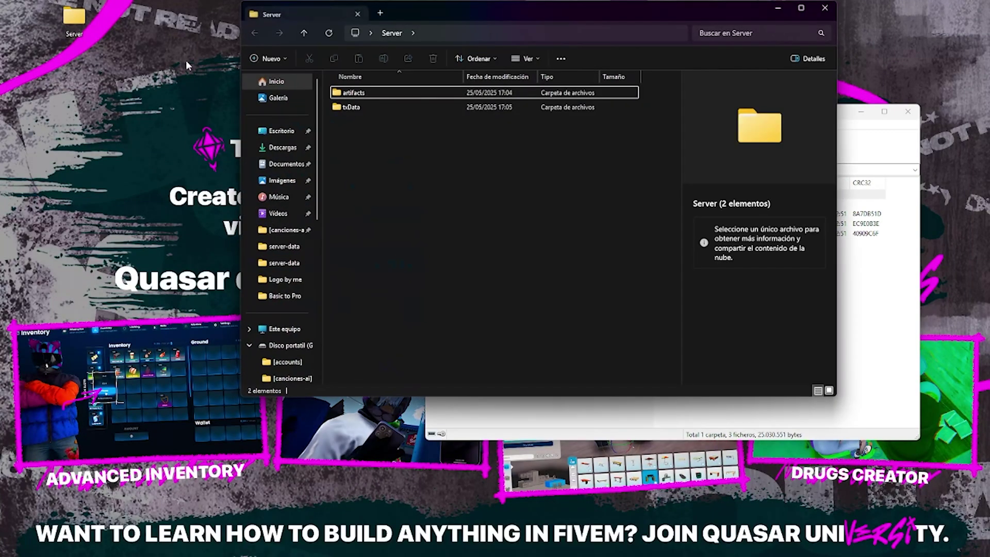
mouse_move(492, 12)
left_mouse_down()
mouse_move(343, 80)
mouse_move(299, 78)
left_mouse_up()
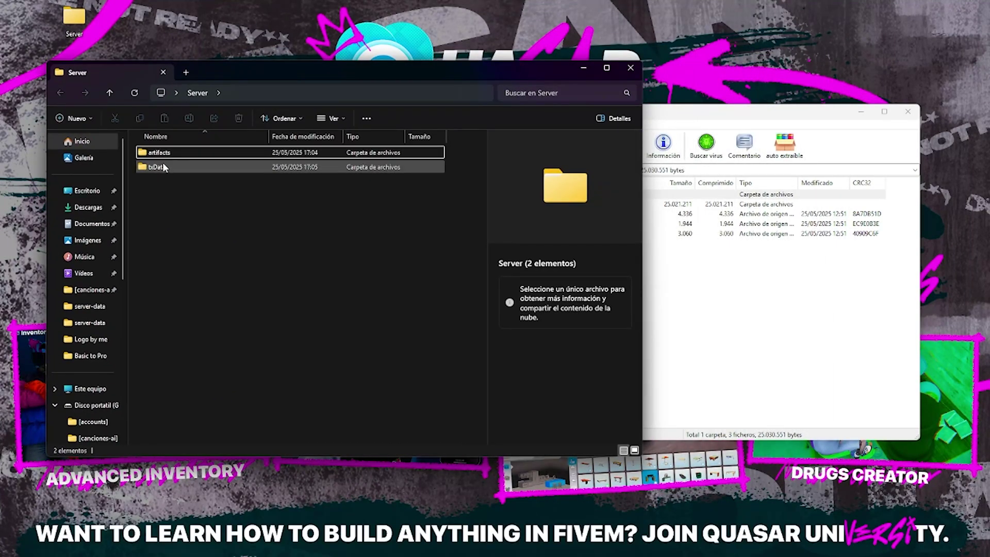
double_click(157, 169)
double_click(176, 167)
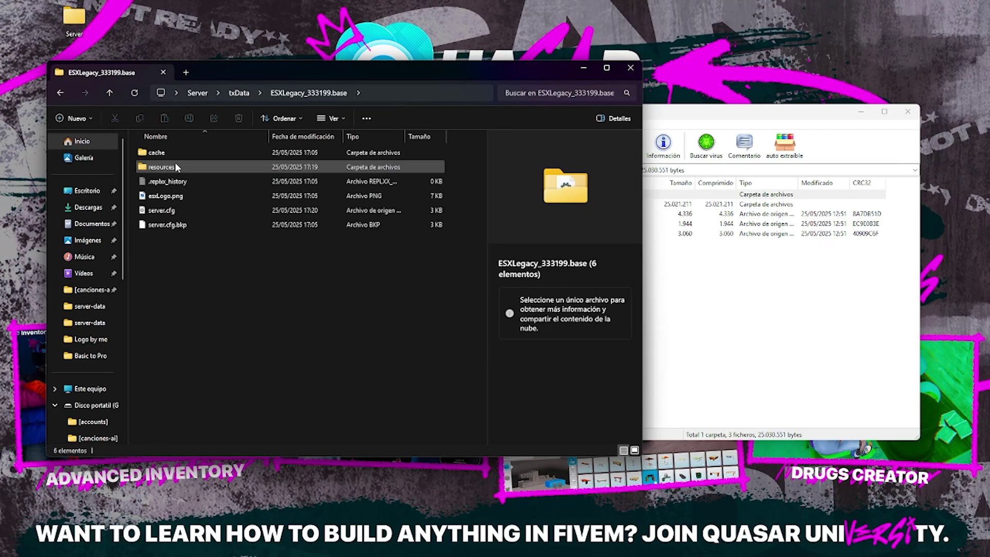
double_click(175, 167)
right_click(194, 252)
mouse_move(226, 335)
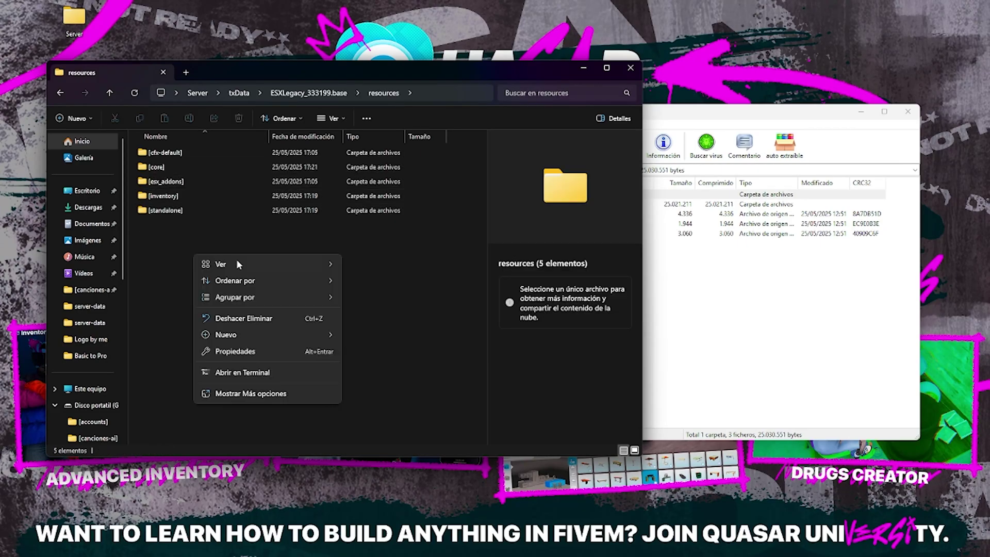
left_click(391, 338)
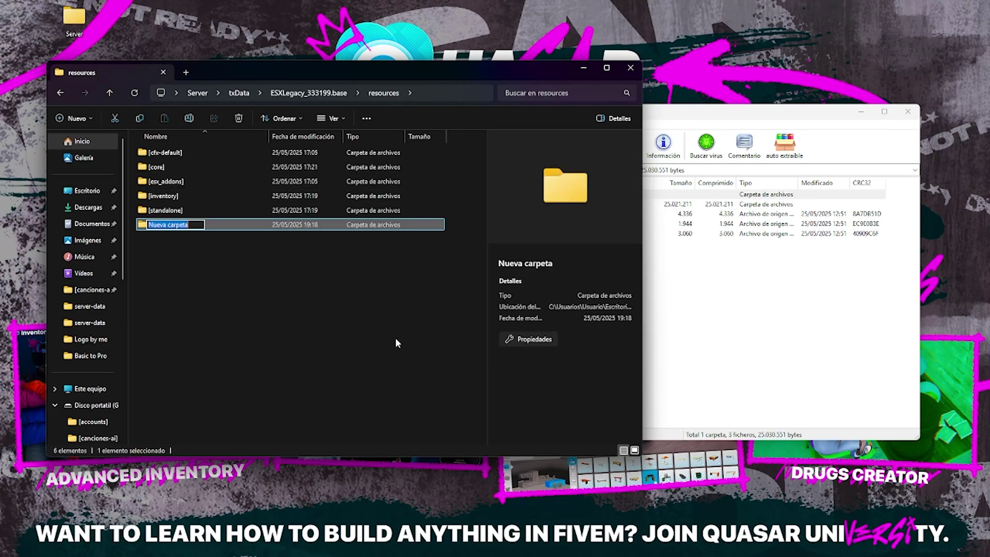
type("[multicharacter]")
key("Return")
key("Return")
Extract qs-multicharacter and .gitattributes into [multicharacter], then close WinRAR
left_click(720, 336)
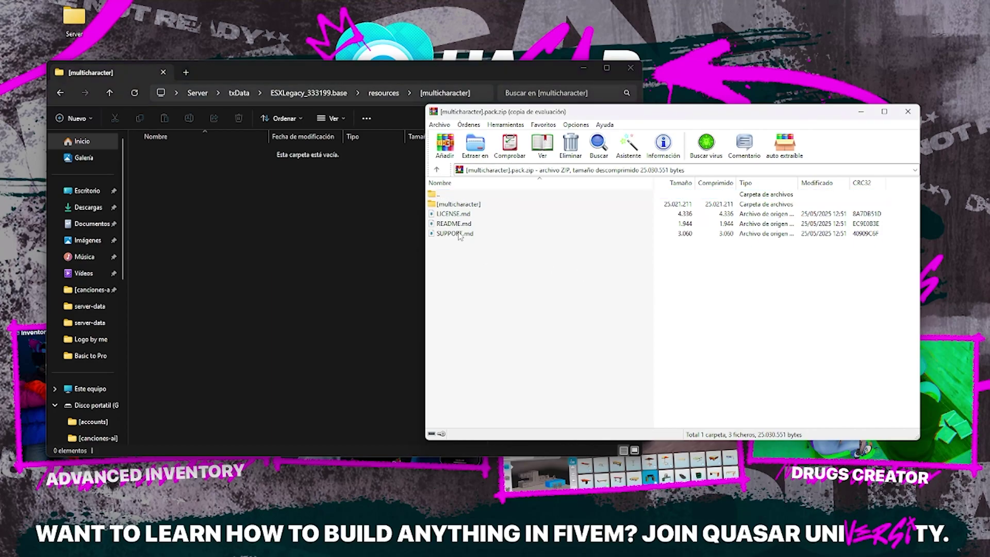
double_click(458, 204)
mouse_move(476, 263)
left_mouse_down()
mouse_move(467, 207)
mouse_move(375, 225)
left_mouse_up()
left_click(592, 225)
left_click(909, 112)
left_click_drag(456, 70, 643, 77)
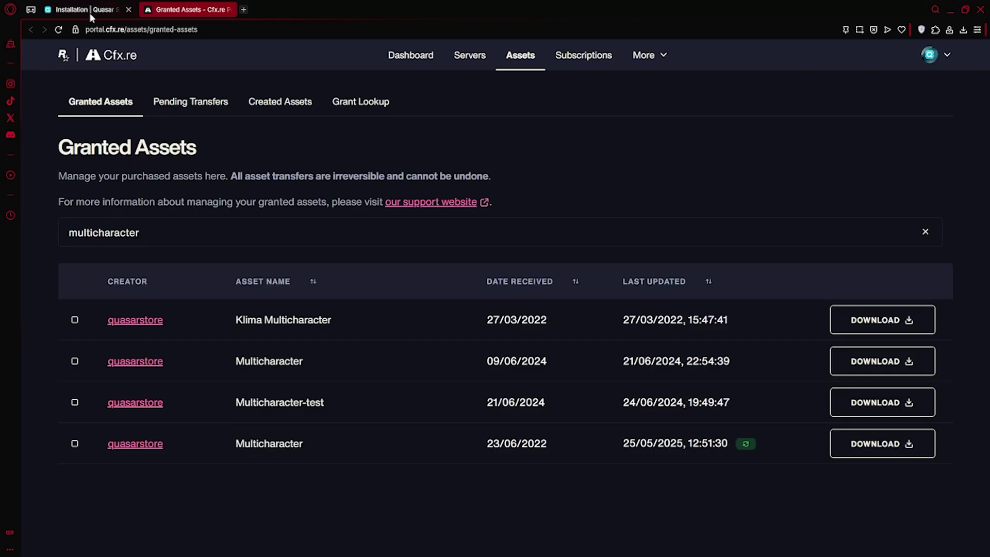
Check the guide's Modifications section and delete esx_multicharacter from [core]
left_click(89, 10)
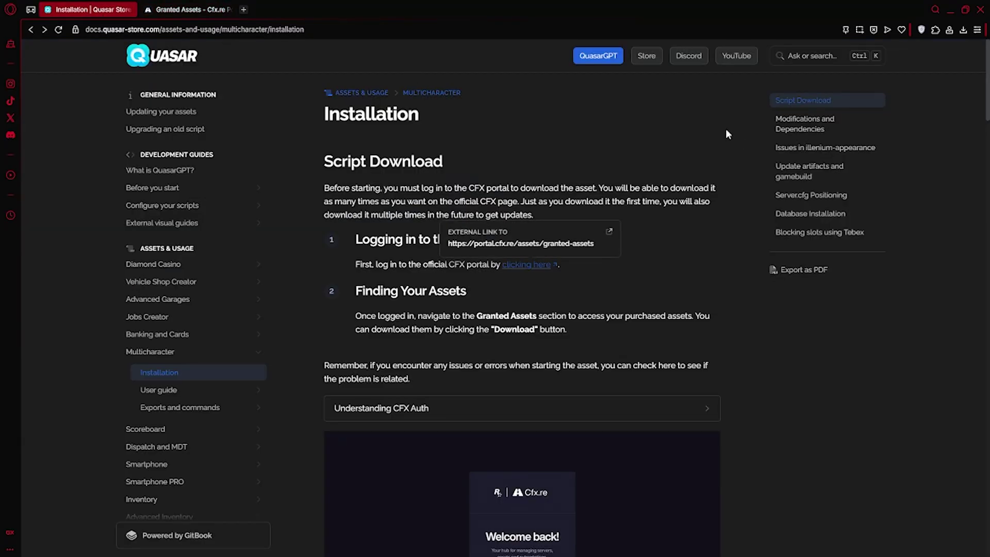
left_click(814, 128)
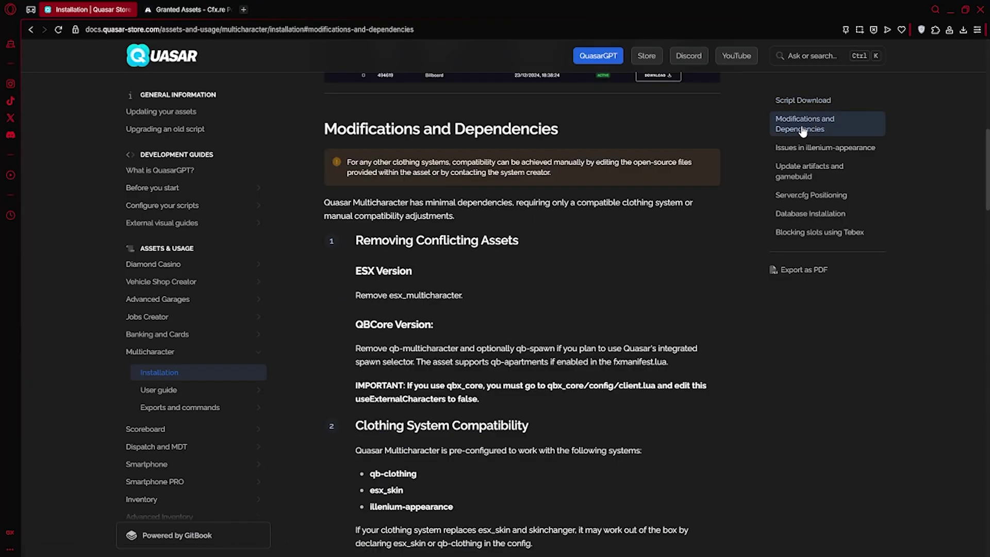
scroll(472, 116, "down", 3)
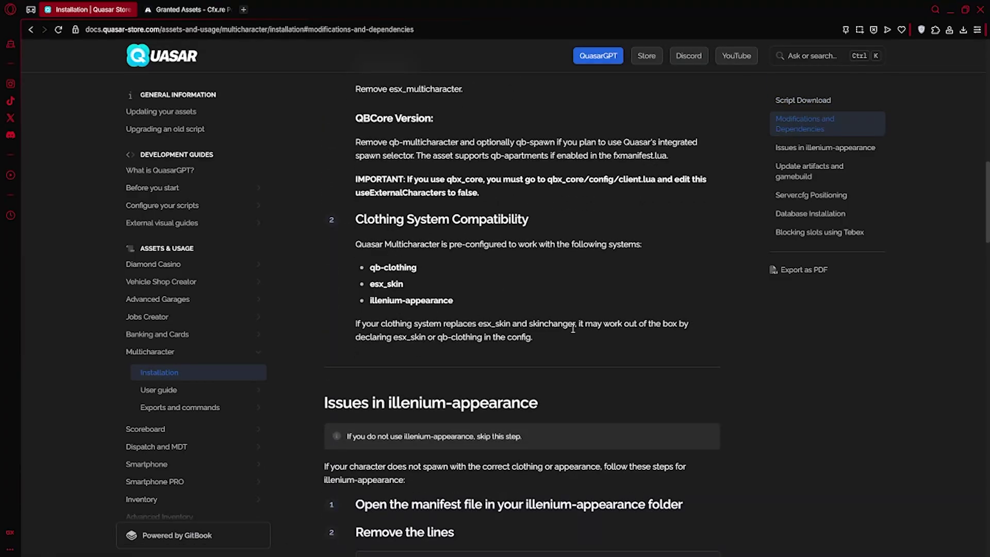
scroll(574, 329, "up", 2)
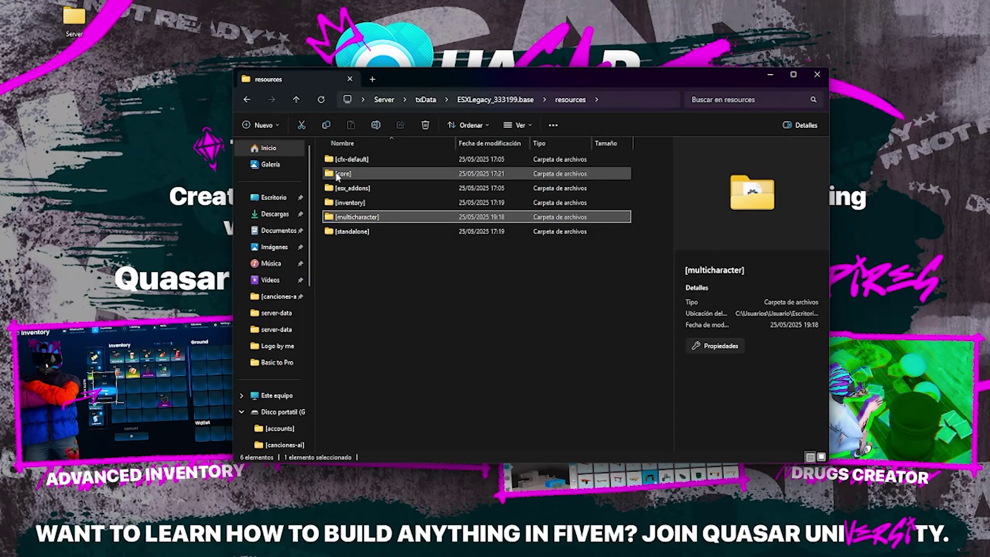
double_click(348, 173)
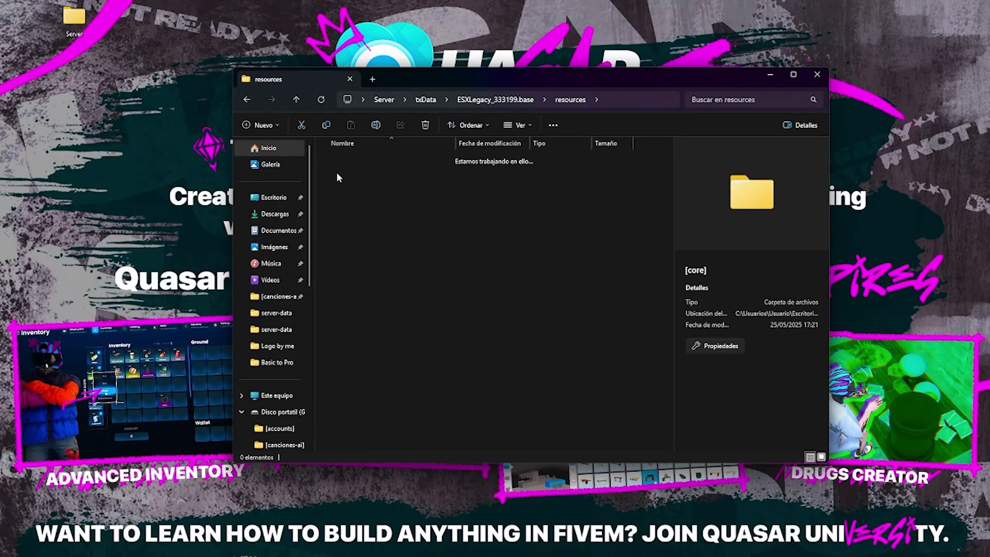
left_click(354, 291)
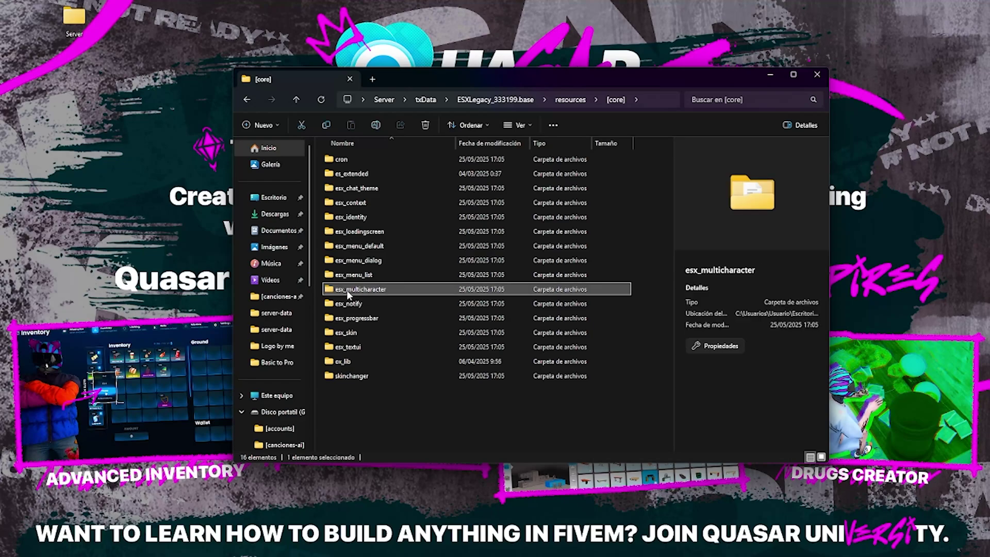
key("Delete")
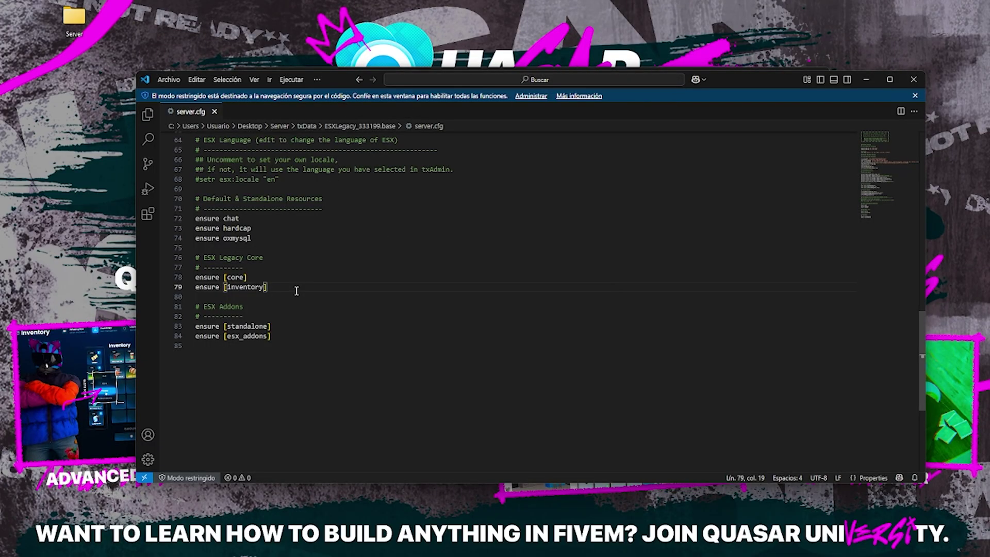
Add '## Other Scripts' and 'ensure [multicharacter]' to server.cfg and save
key("Return")
key("Return")
type("## Ot")
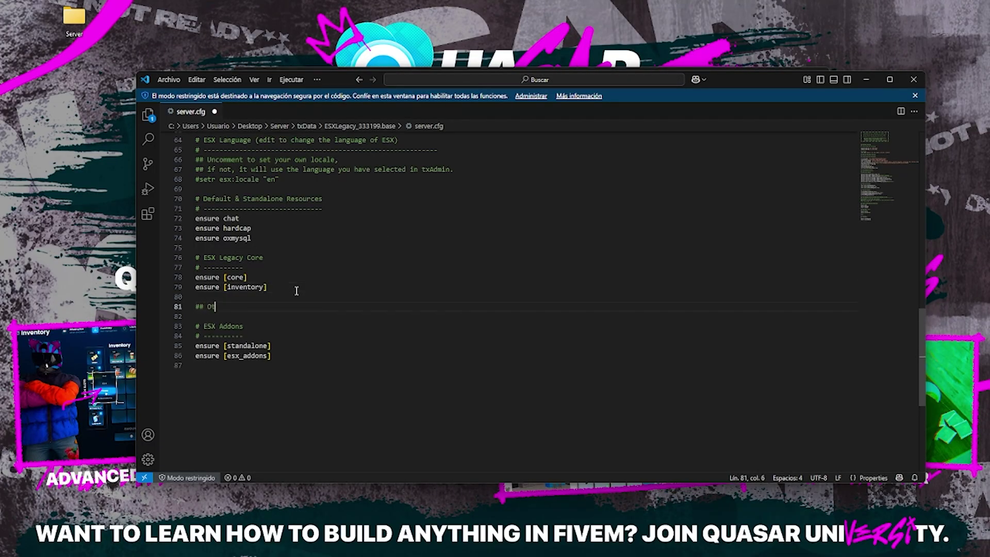
type("her Scripts")
key("Return")
type("ensure [multicharacter")
key("ctrl+s")
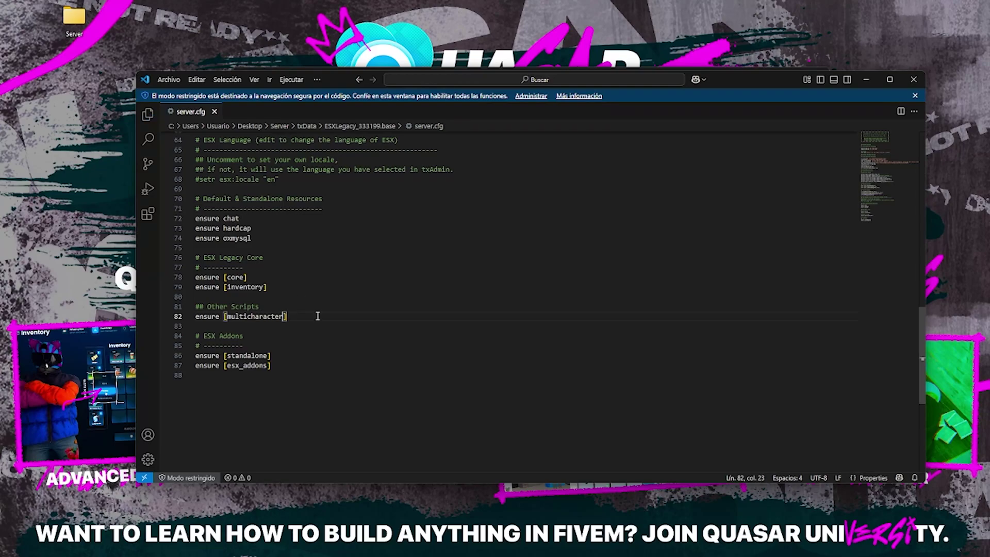
left_click_drag(288, 316, 172, 317)
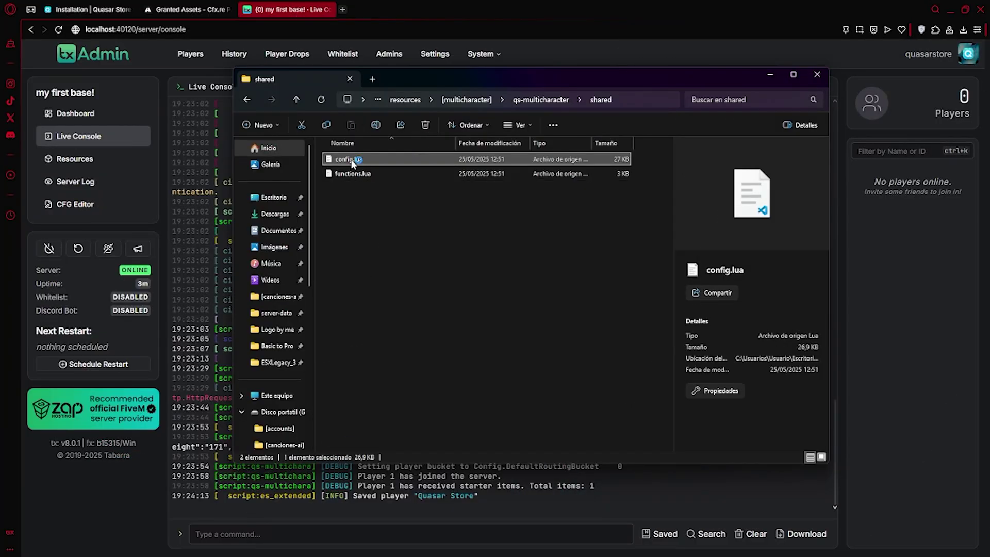
Open shared/config.lua and find DisableCharacterCreator's true value
double_click(353, 161)
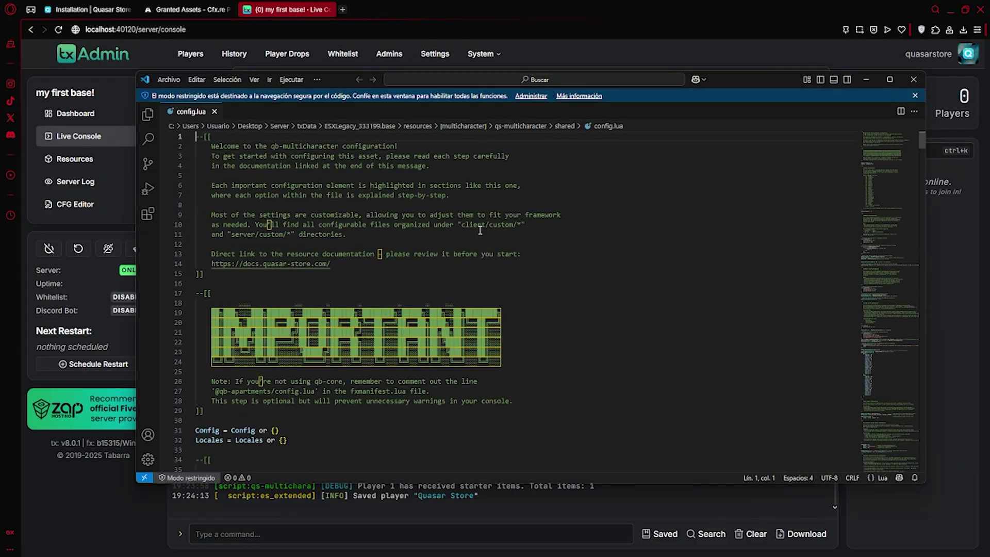
type("disablec")
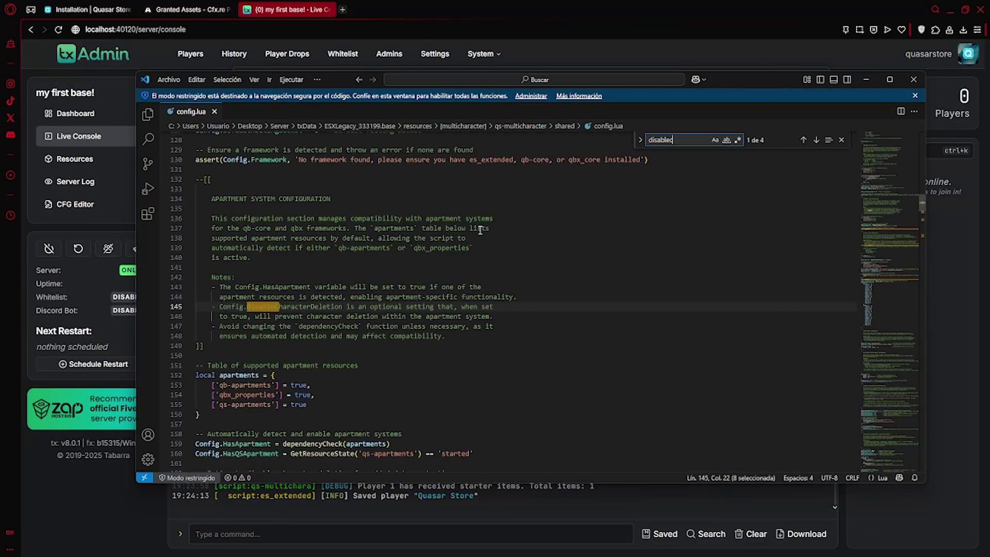
type("haractercrea")
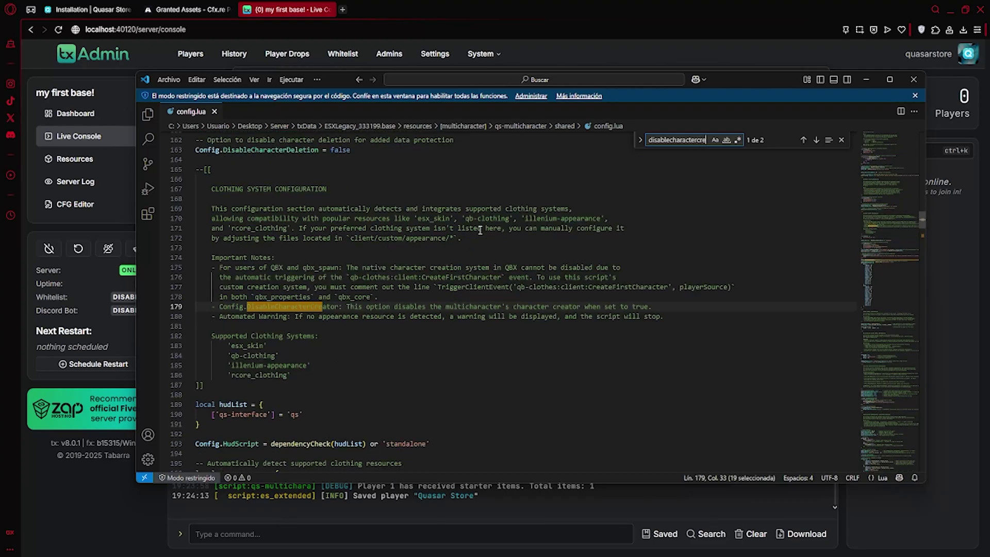
left_click(817, 140)
double_click(334, 307)
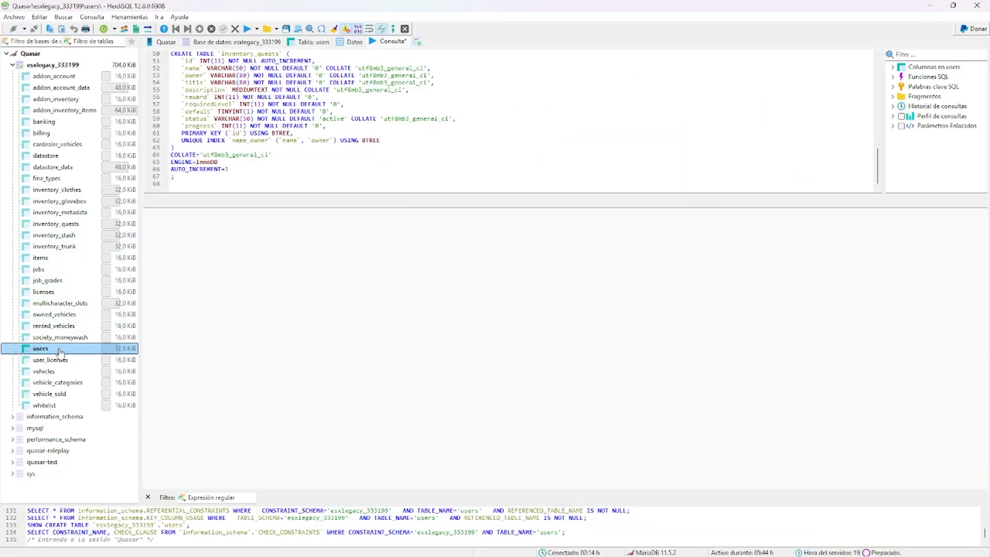
Empty the users table in HeidiSQL
right_click(60, 349)
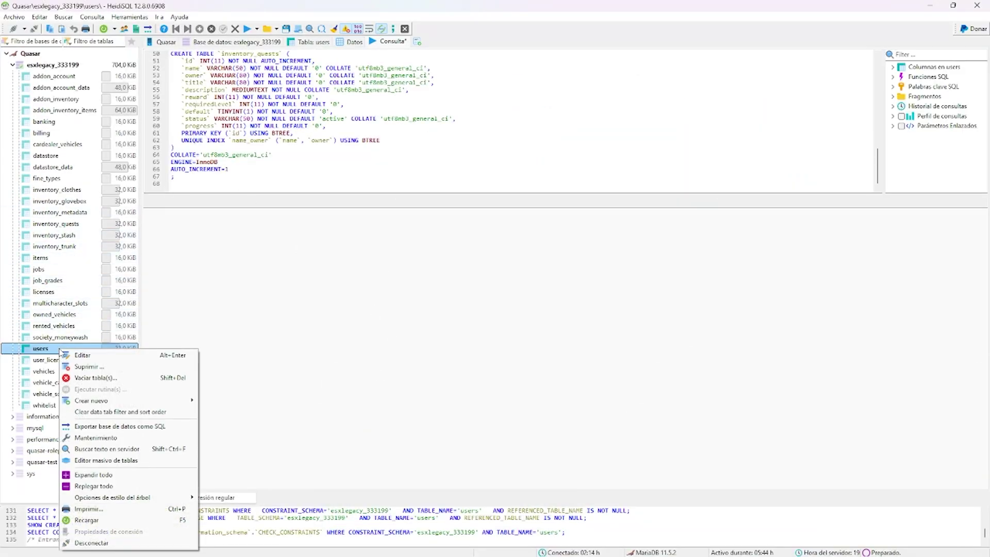
left_click(93, 377)
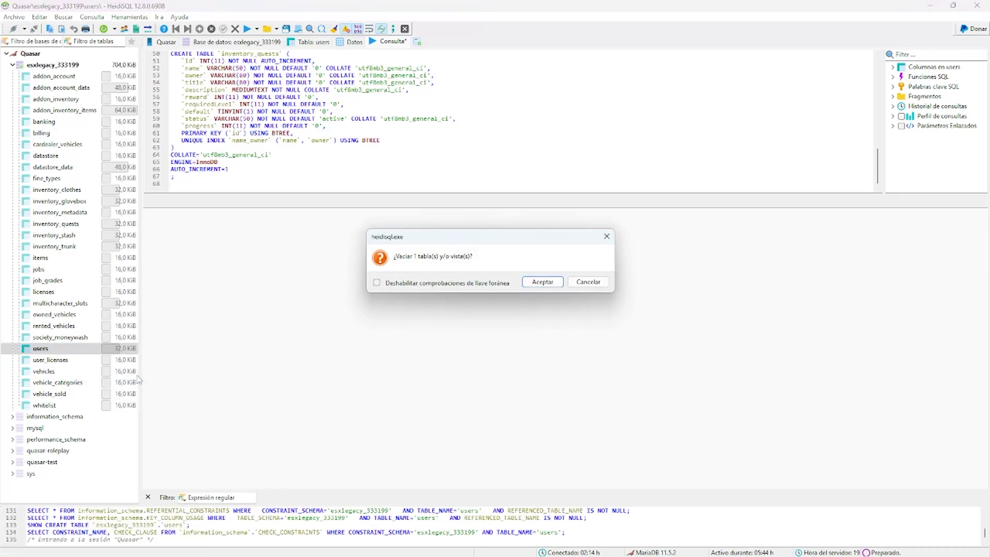
left_click(541, 281)
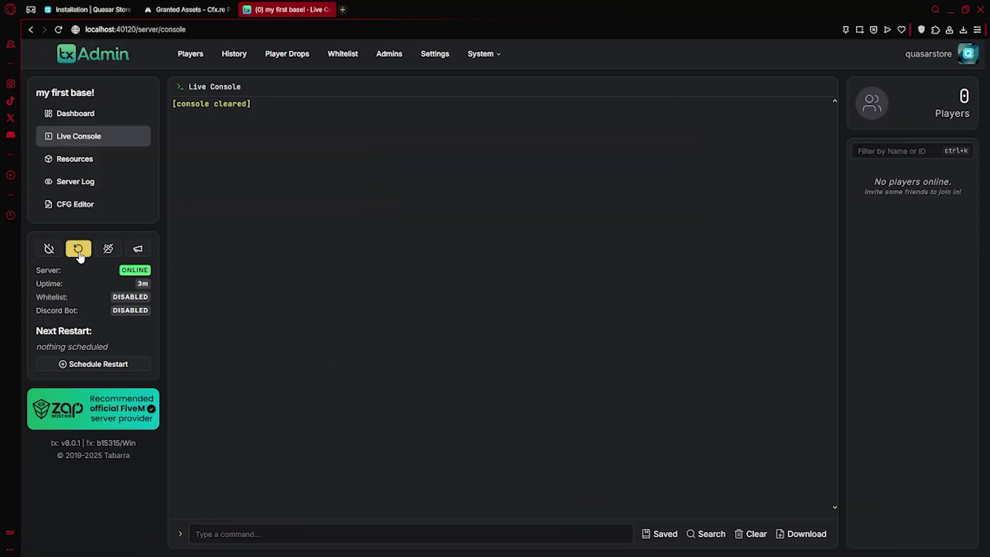
Restart the server in txAdmin and connect to 'my first base!' in FiveM
left_click(78, 249)
left_click(599, 316)
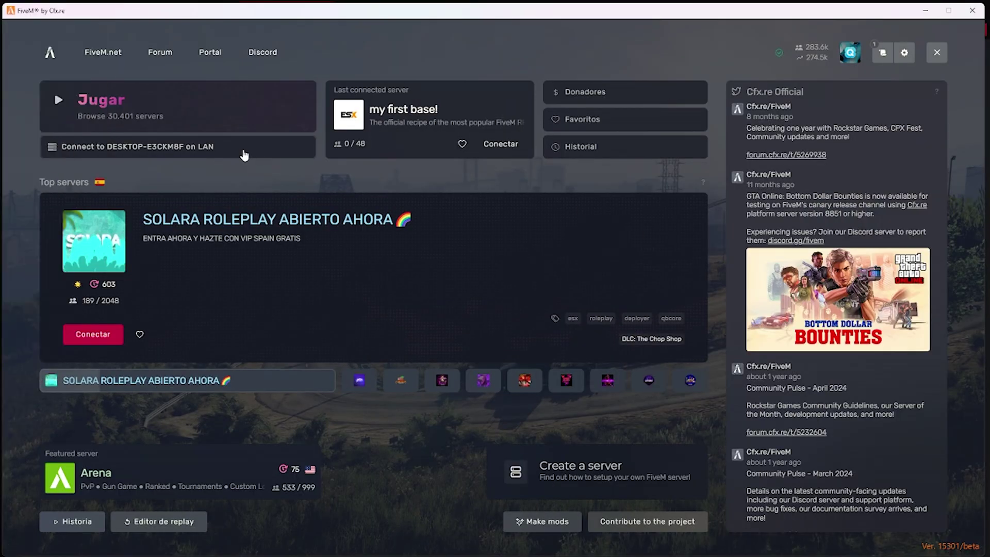
left_click(243, 151)
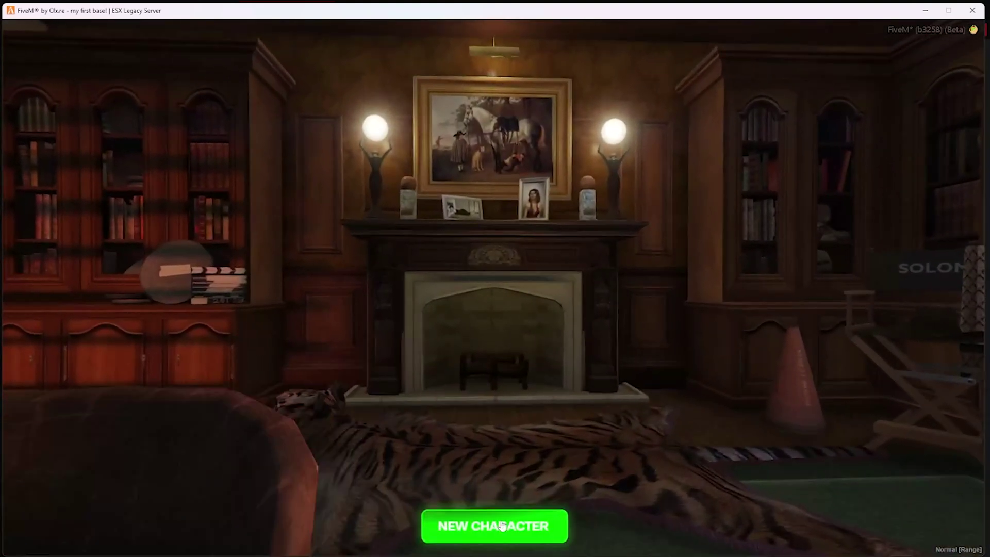
Start a NEW CHARACTER and choose the male model
left_click(494, 525)
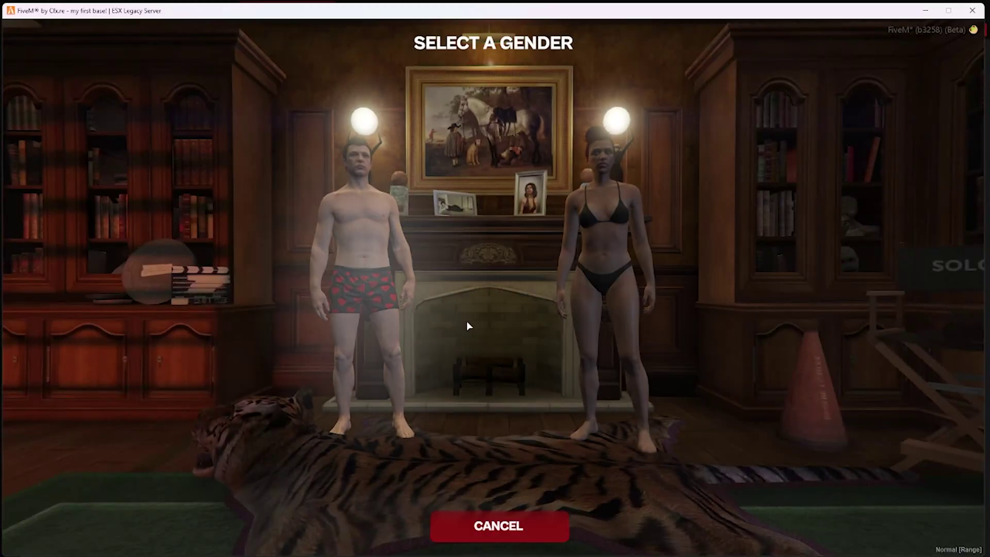
left_click(445, 324)
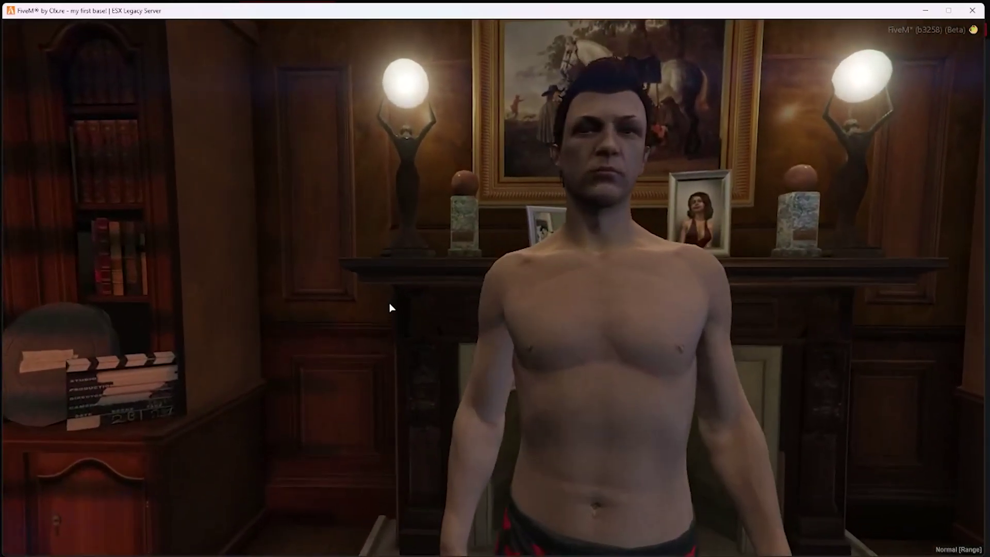